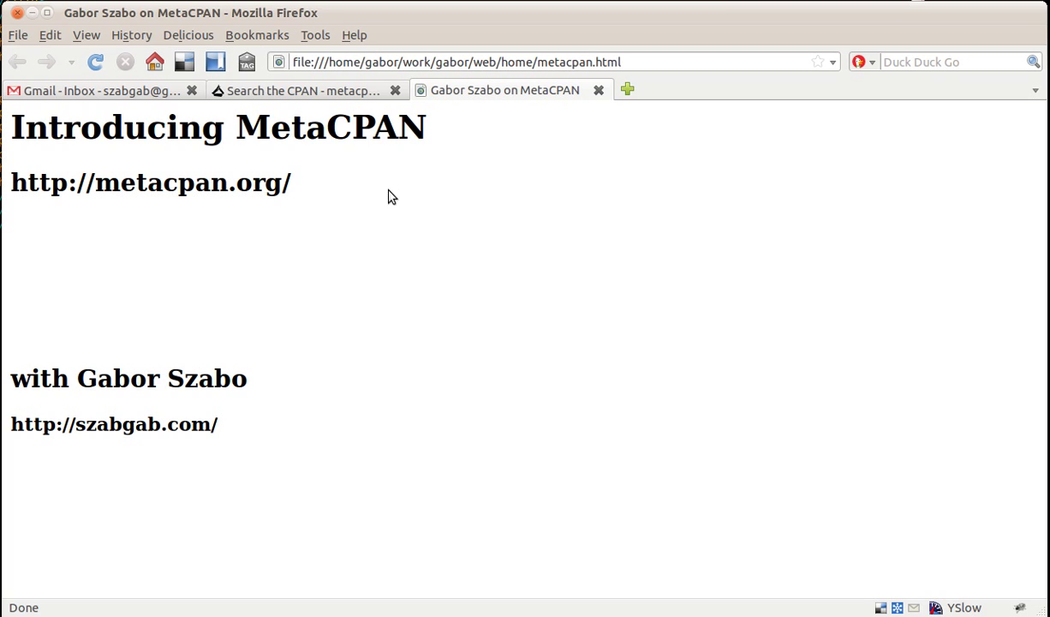
Open the Template module's page by searching MetaCPAN for template, and try to mark the module as a favorite
{"action": "left_click", "coordinate": [323, 94]}
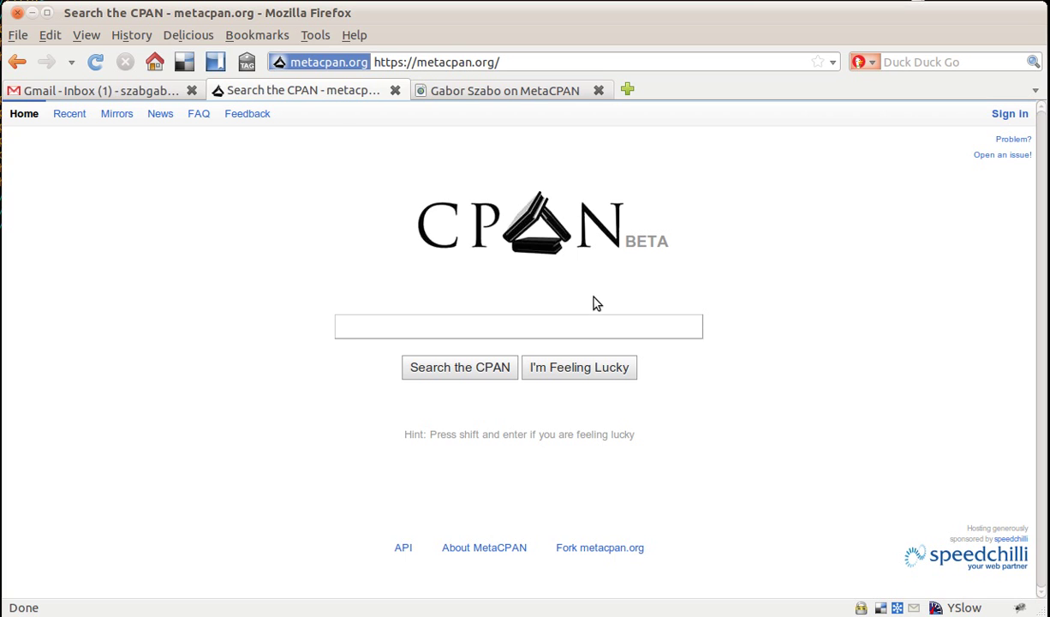
{"action": "left_click", "coordinate": [601, 327]}
{"action": "type", "text": "template"}
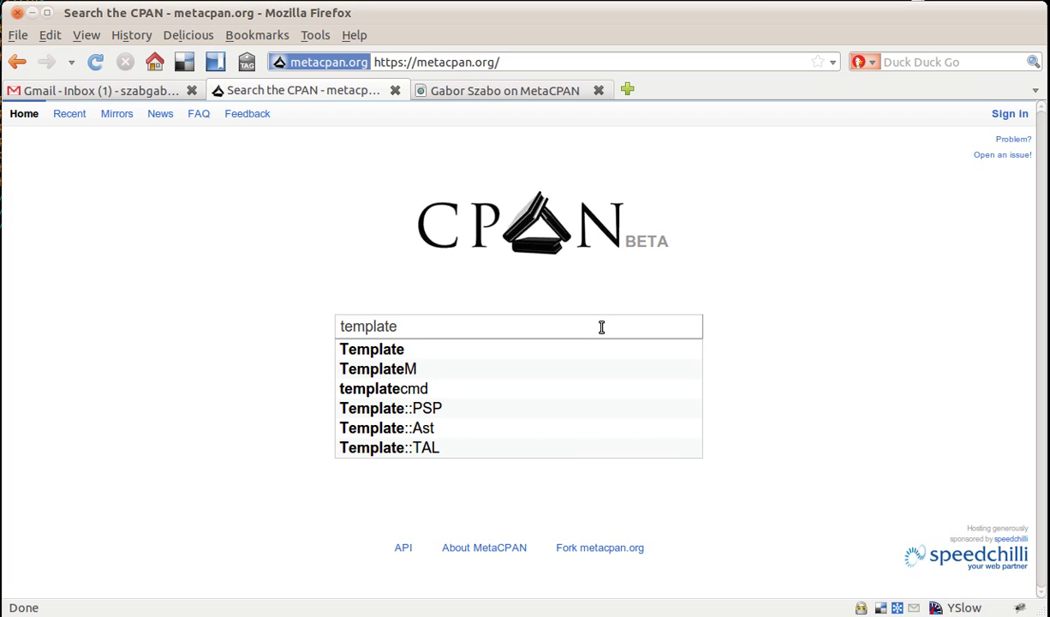
{"action": "left_click", "coordinate": [448, 352]}
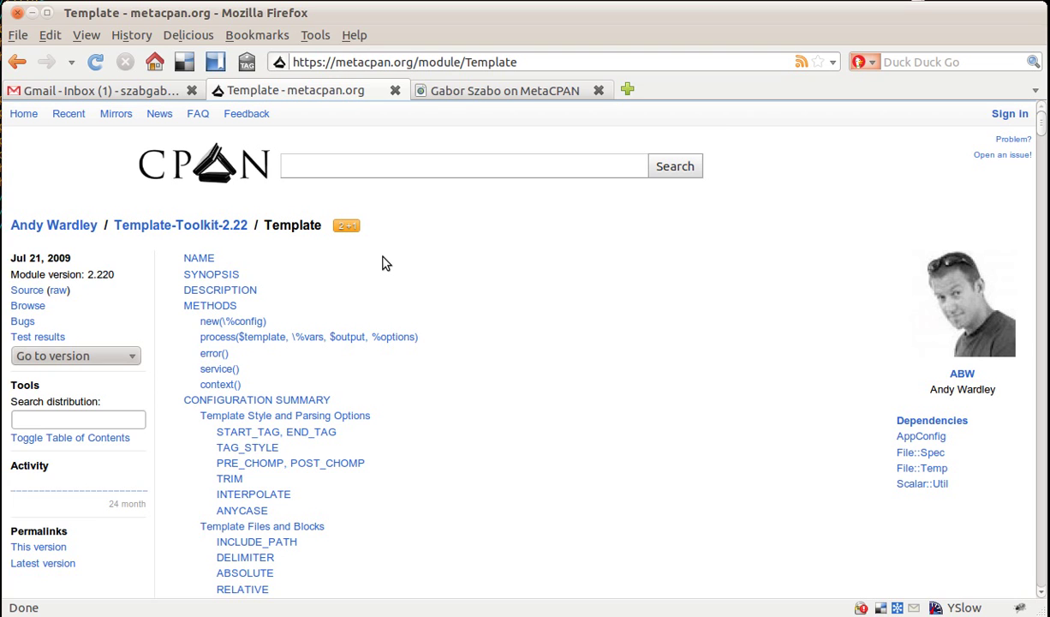
{"action": "left_click", "coordinate": [346, 225]}
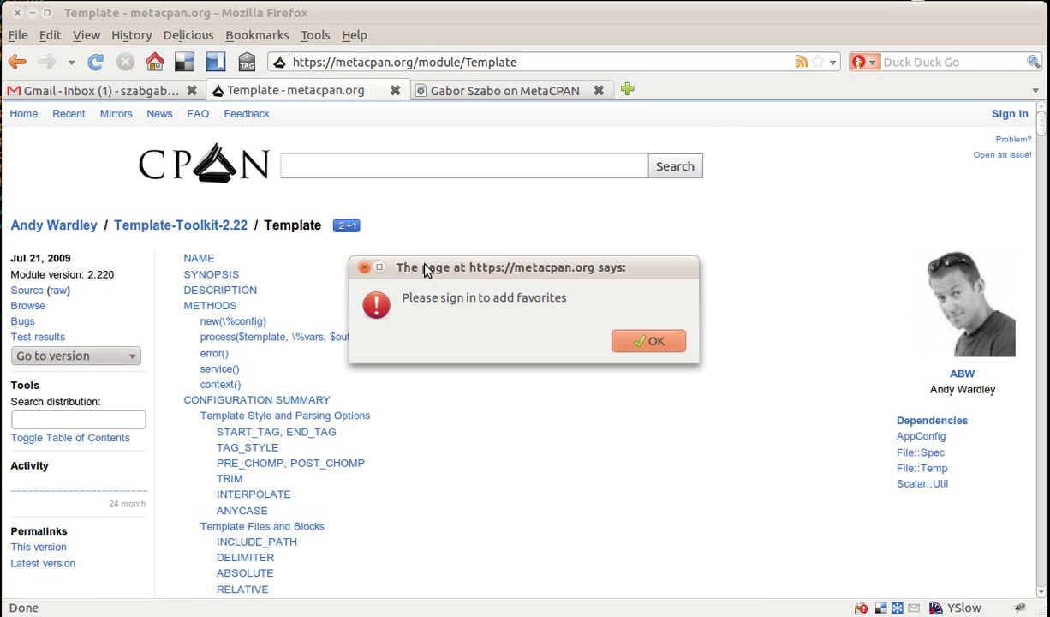
{"action": "left_click", "coordinate": [621, 343]}
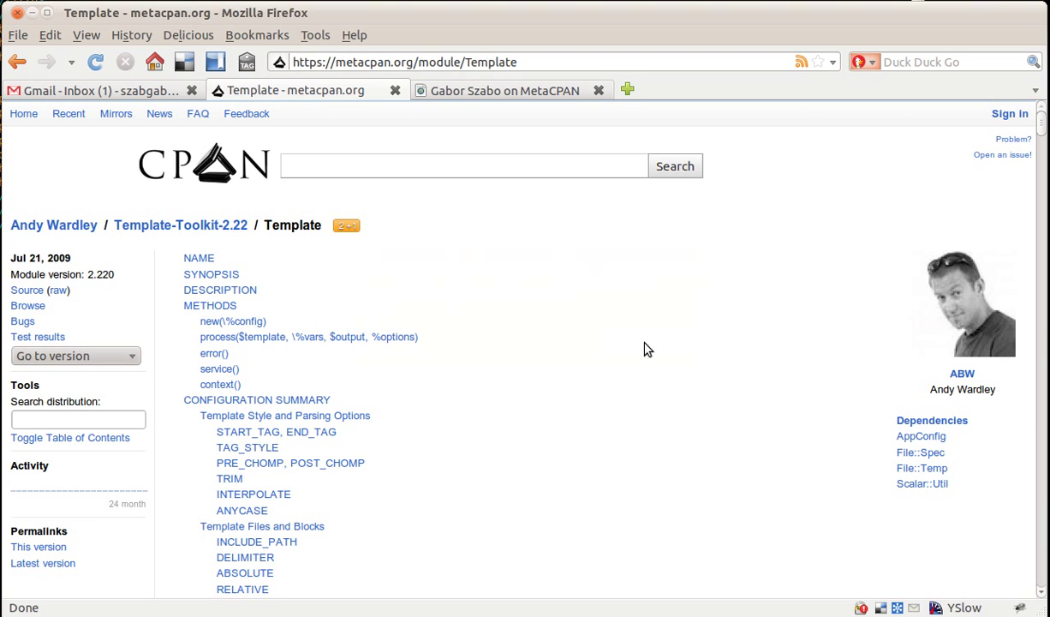
Sign in to MetaCPAN through PAUSE by submitting the account's PAUSE ID
{"action": "mouse_move", "coordinate": [1007, 120]}
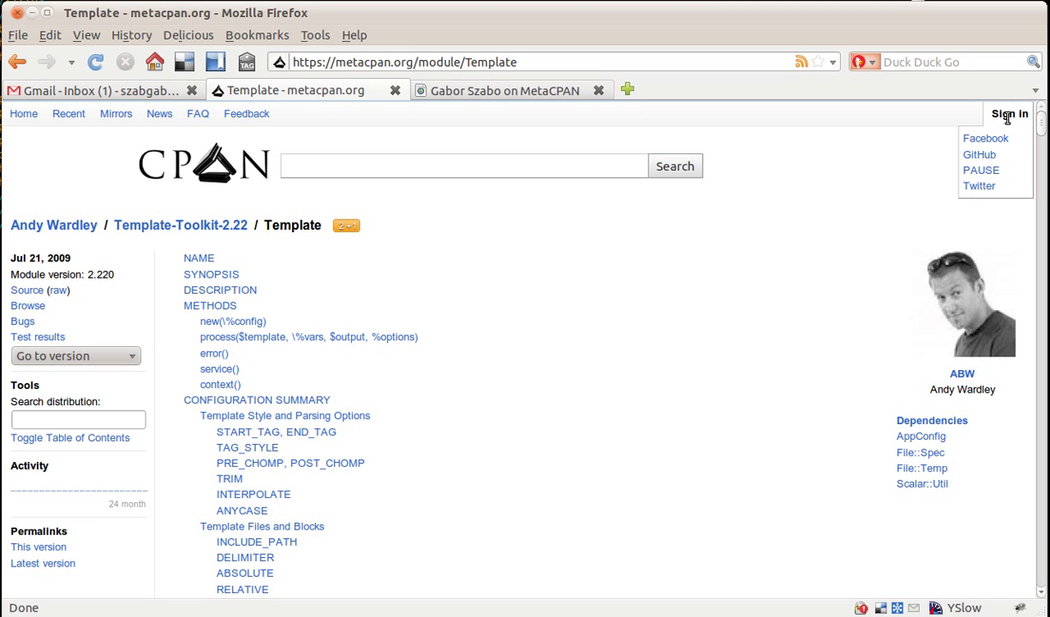
{"action": "left_click", "coordinate": [985, 171]}
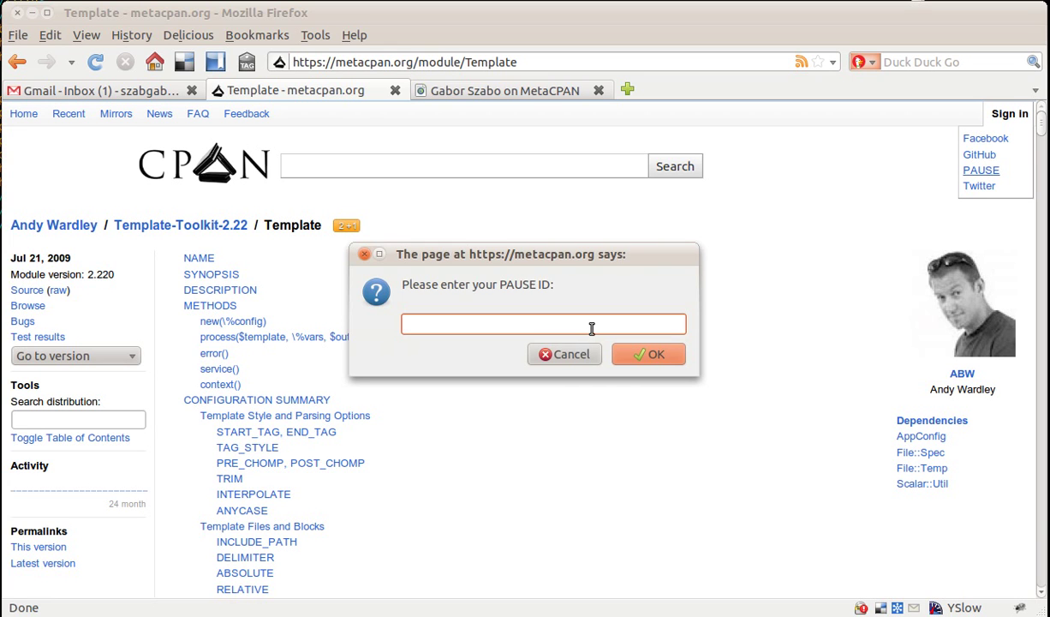
{"action": "type", "text": "szabgab"}
{"action": "left_click", "coordinate": [644, 356]}
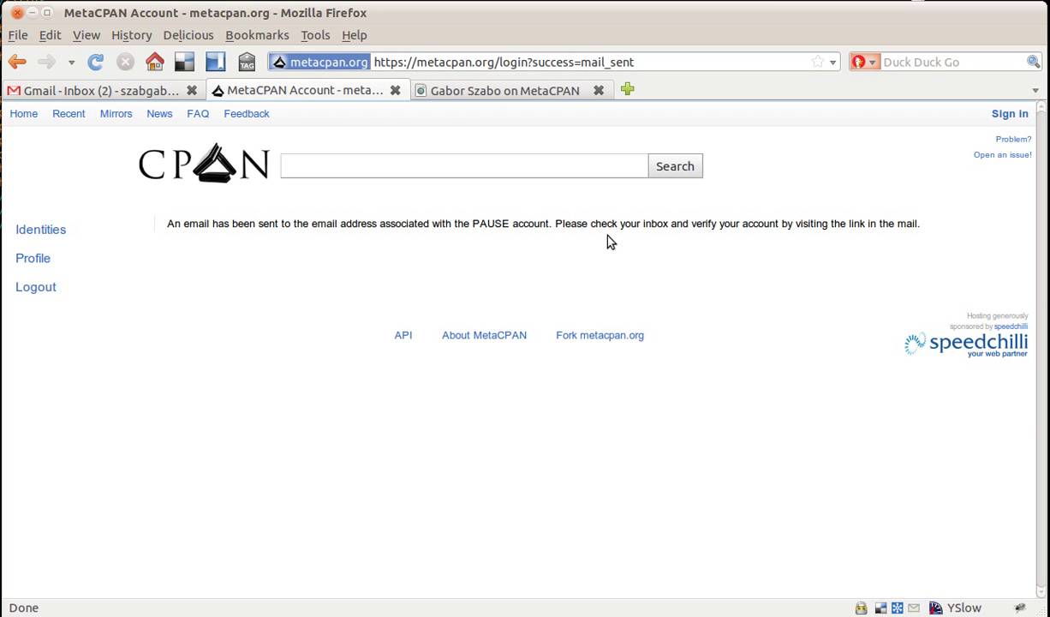
Switch to Gmail, open the "Connect MetaCPAN with your PAUSE account" message and follow its verification link
{"action": "left_click", "coordinate": [142, 91]}
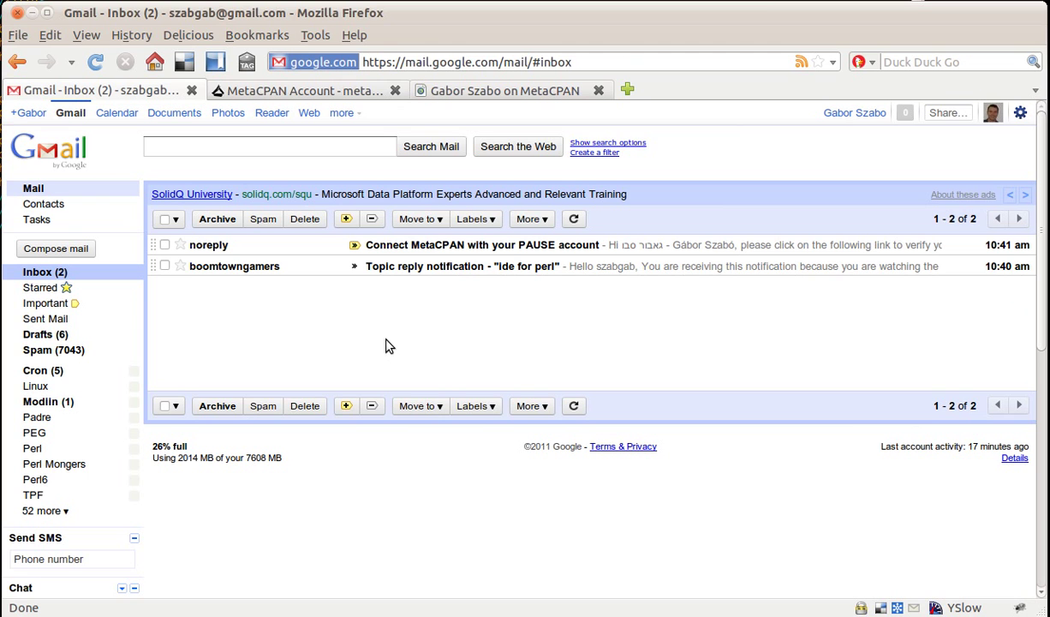
{"action": "left_click", "coordinate": [418, 247]}
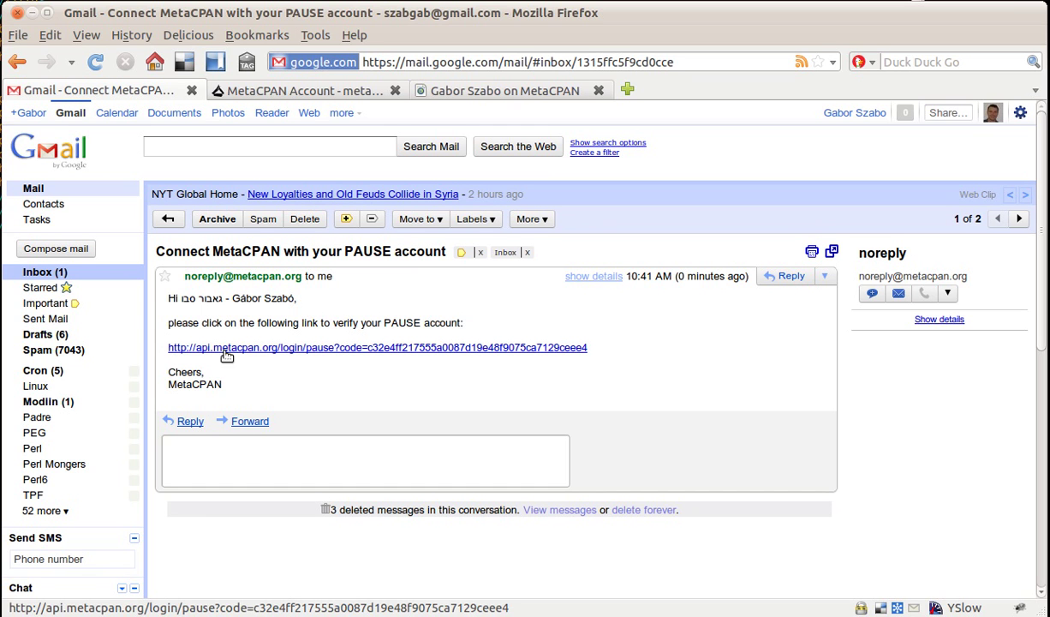
{"action": "left_click_drag", "start_coordinate": [160, 347], "coordinate": [599, 357]}
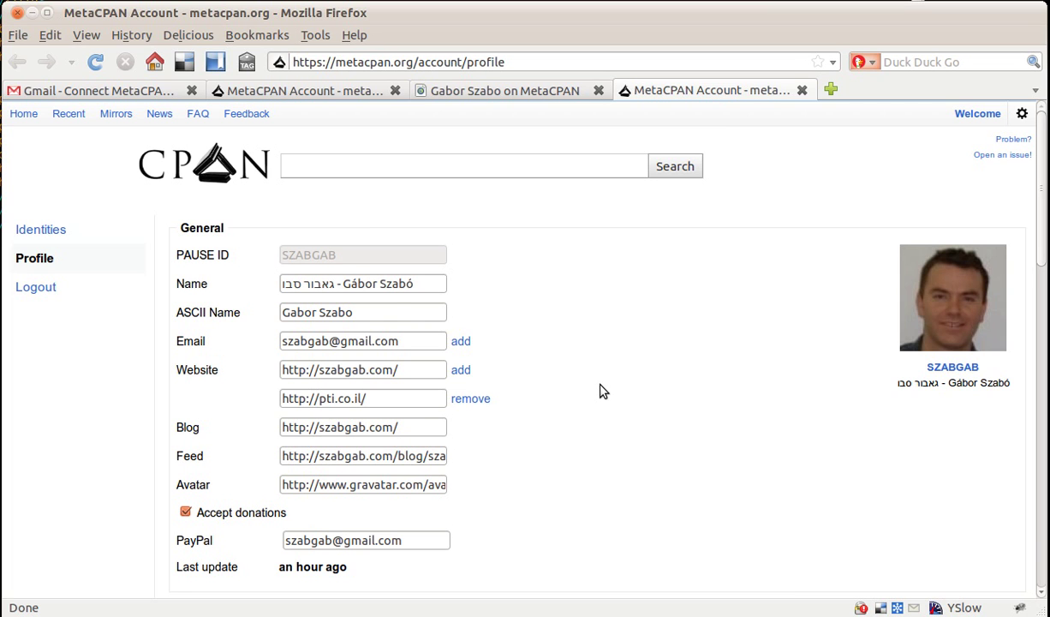
Review the General, Location and Profiles sections of the MetaCPAN account profile and the account's connected identities
{"action": "scroll", "coordinate": [603, 391], "scroll_direction": "down", "scroll_amount": 1}
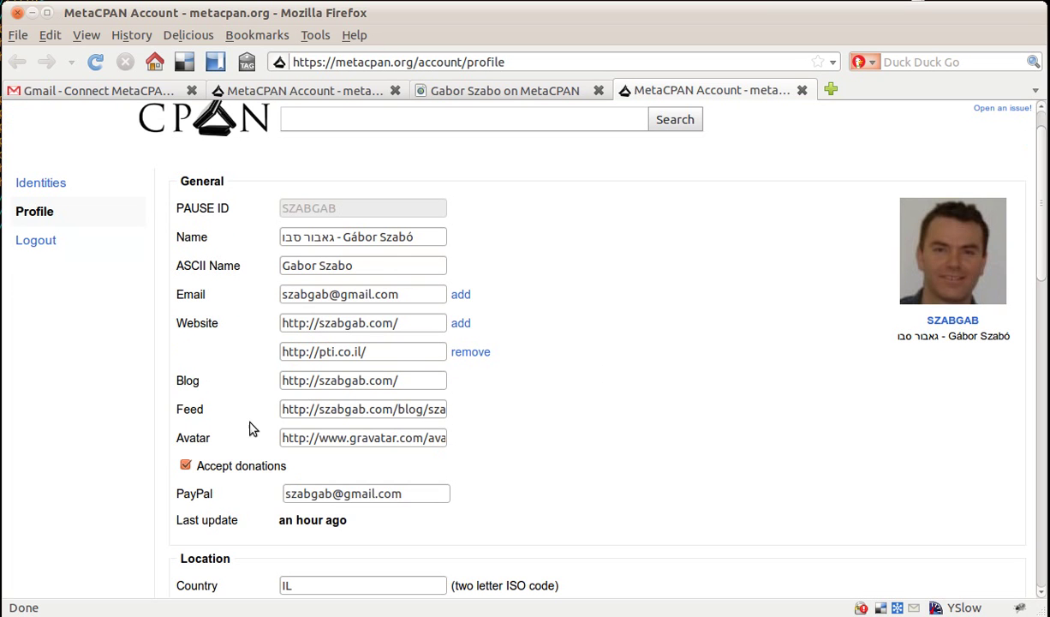
{"action": "scroll", "coordinate": [552, 466], "scroll_direction": "down", "scroll_amount": 1}
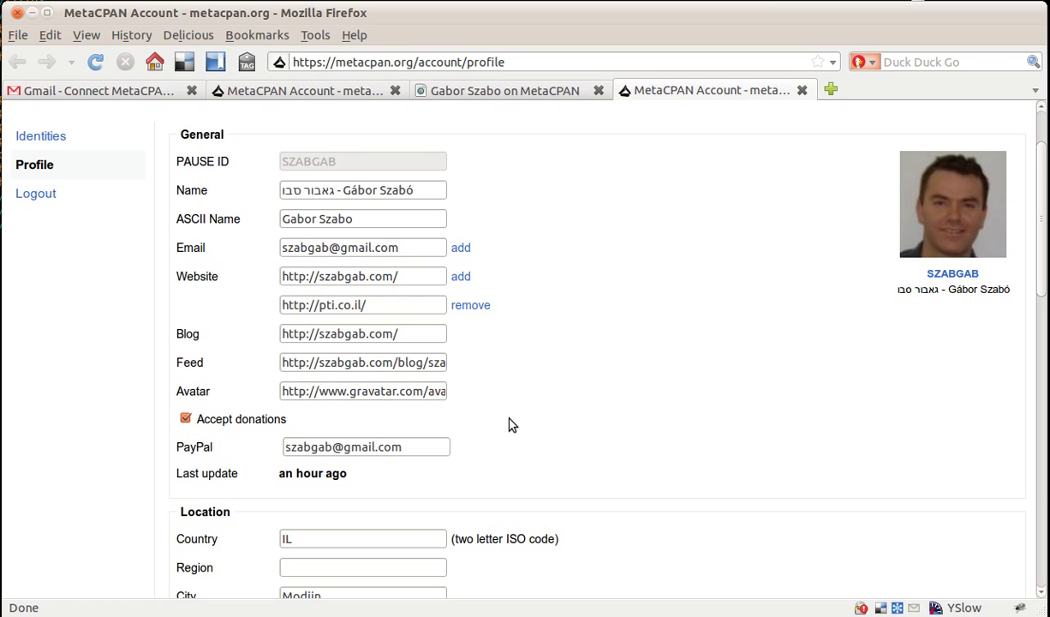
{"action": "scroll", "coordinate": [600, 387], "scroll_direction": "down", "scroll_amount": 6}
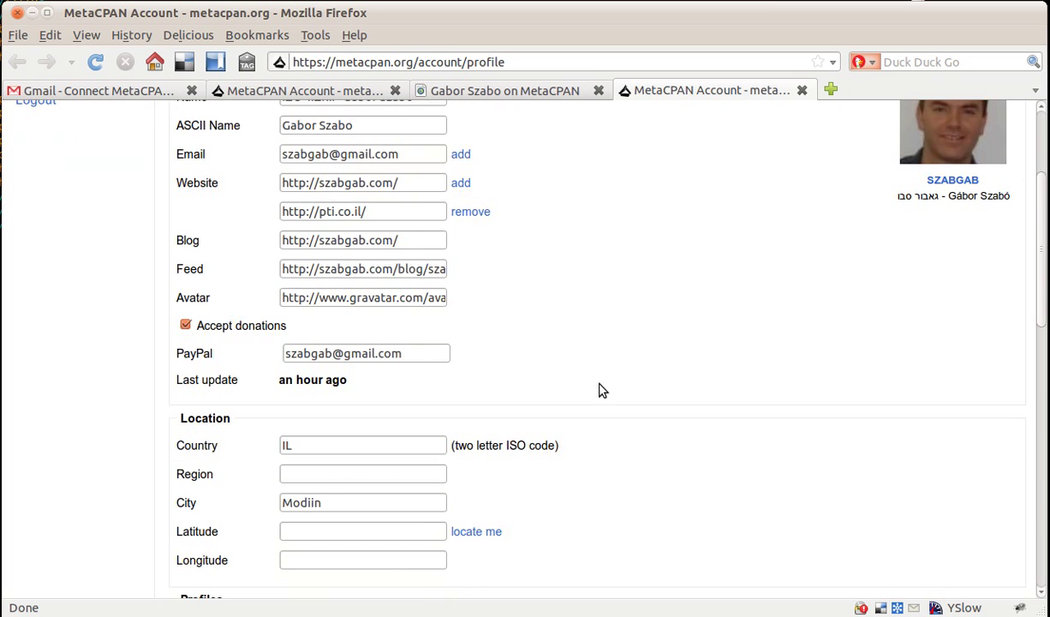
{"action": "scroll", "coordinate": [604, 390], "scroll_direction": "down", "scroll_amount": 6}
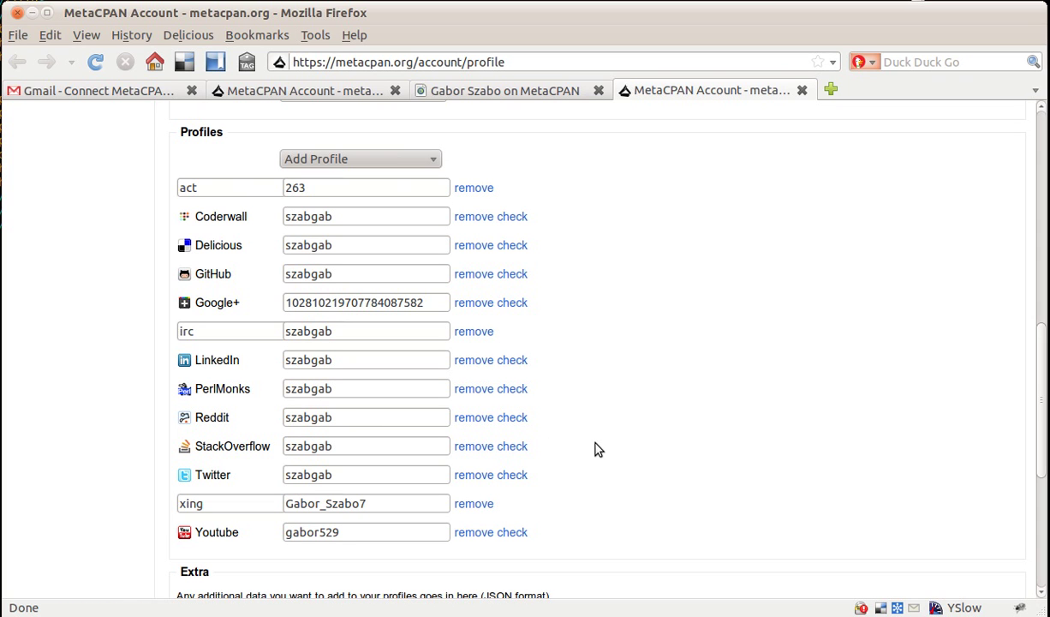
{"action": "scroll", "coordinate": [609, 434], "scroll_direction": "up", "scroll_amount": 2}
{"action": "scroll", "coordinate": [605, 431], "scroll_direction": "down", "scroll_amount": 2}
{"action": "scroll", "coordinate": [603, 433], "scroll_direction": "up", "scroll_amount": 12}
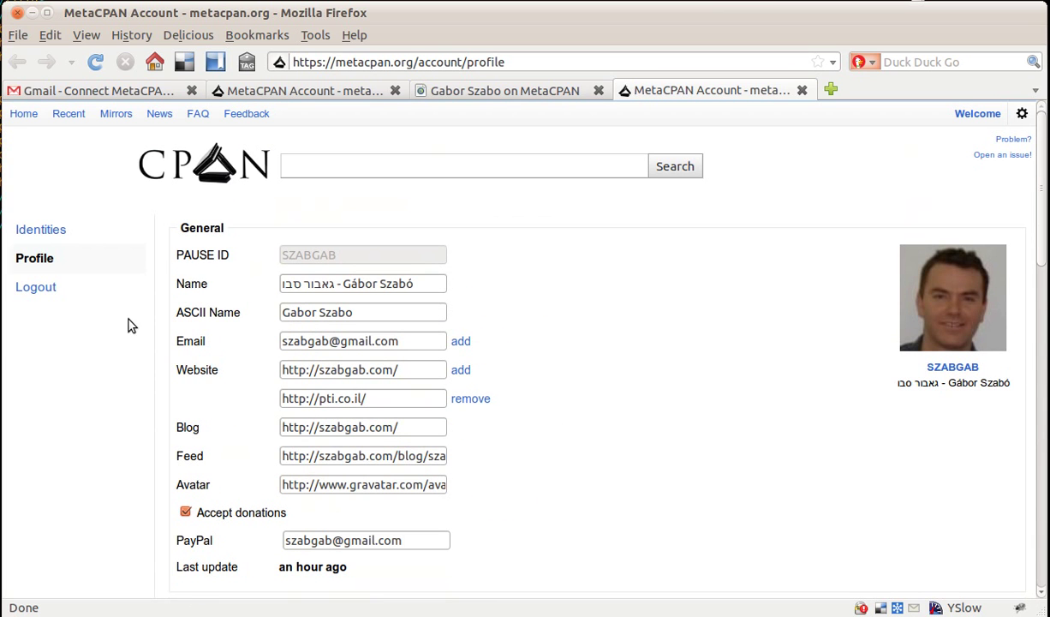
{"action": "left_click", "coordinate": [47, 231]}
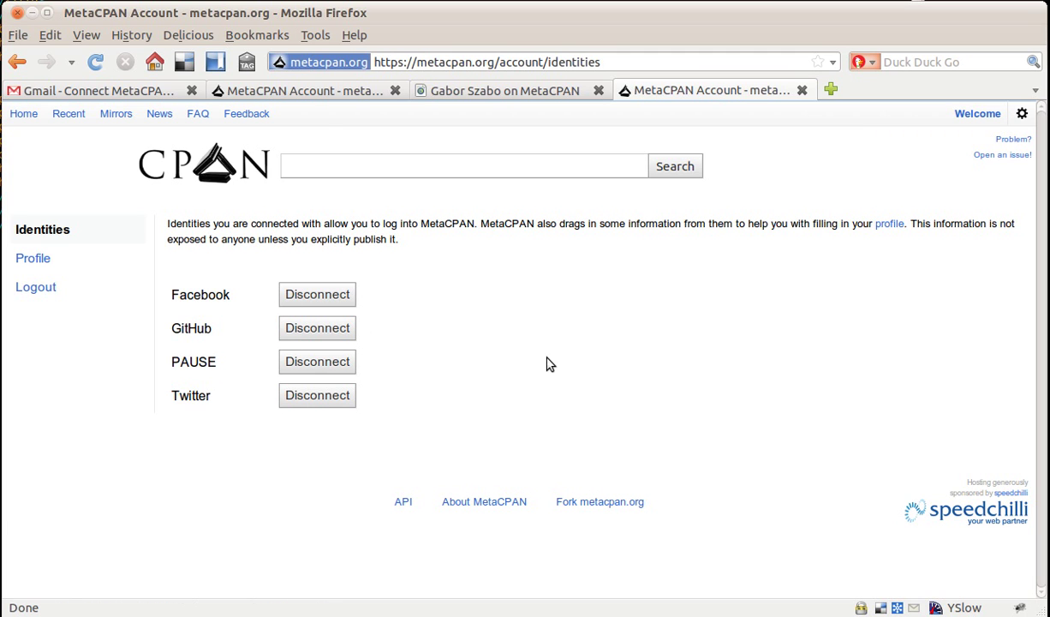
Return to the Template module's page, reload it while signed in, and toggle the module's favorite mark off and on again
{"action": "left_click", "coordinate": [298, 91]}
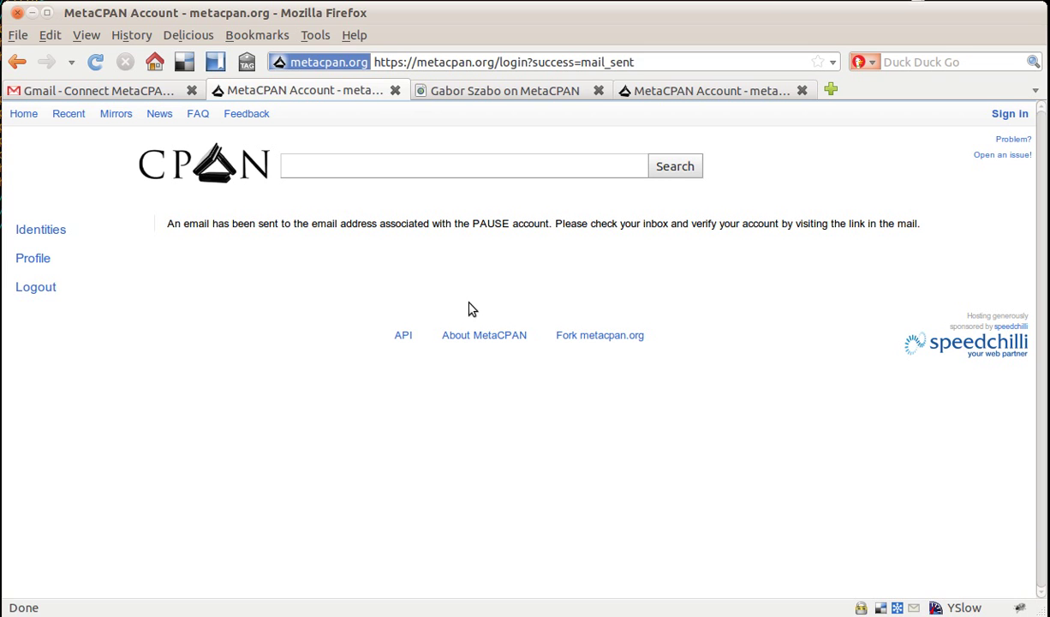
{"action": "left_click", "coordinate": [17, 61]}
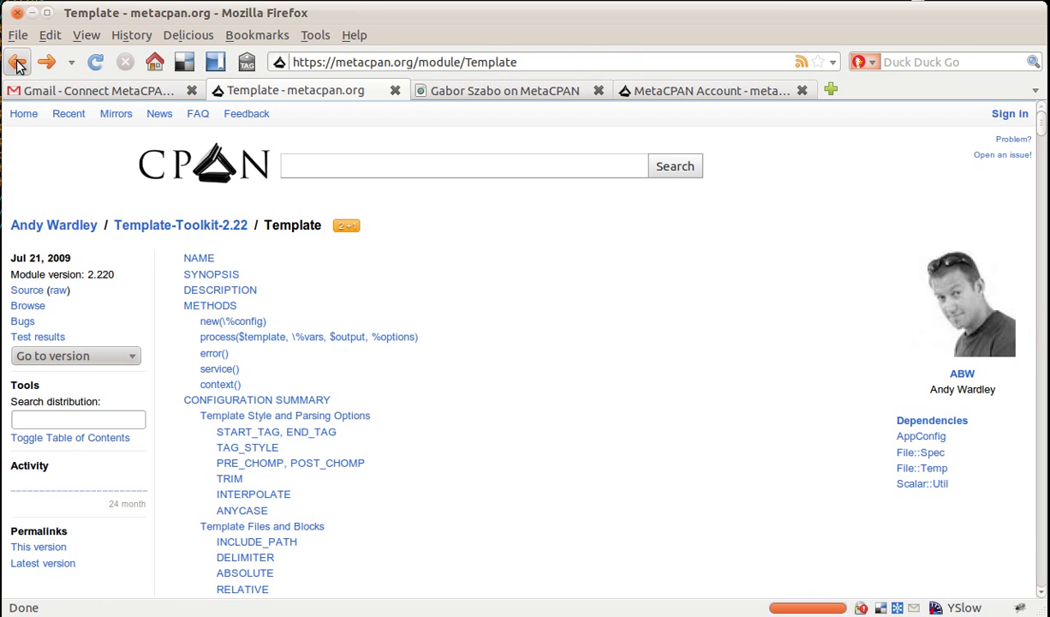
{"action": "key", "text": "F5"}
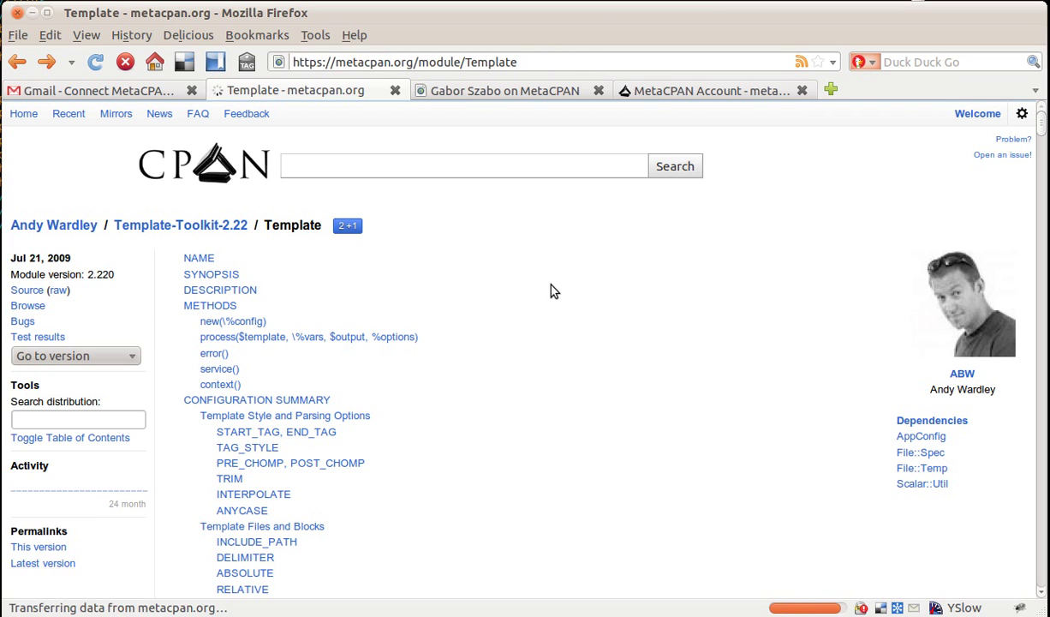
{"action": "left_click", "coordinate": [347, 229]}
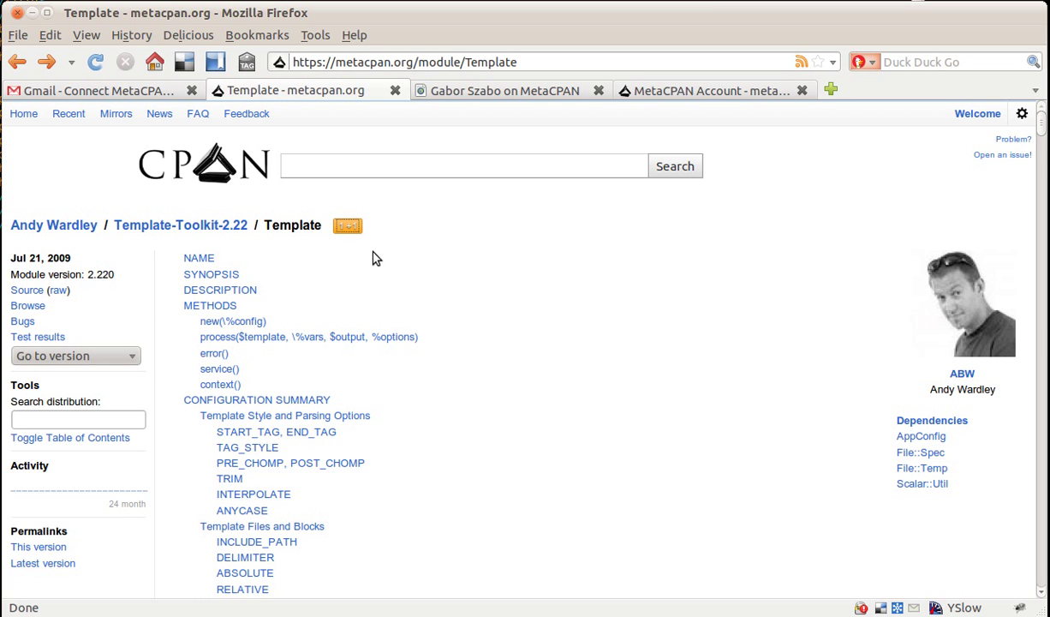
{"action": "left_click", "coordinate": [345, 226]}
Search MetaCPAN for mechanize and open the full list of results
{"action": "left_click", "coordinate": [375, 158]}
{"action": "type", "text": "mecga"}
{"action": "key", "text": "BackSpace"}
{"action": "key", "text": "BackSpace"}
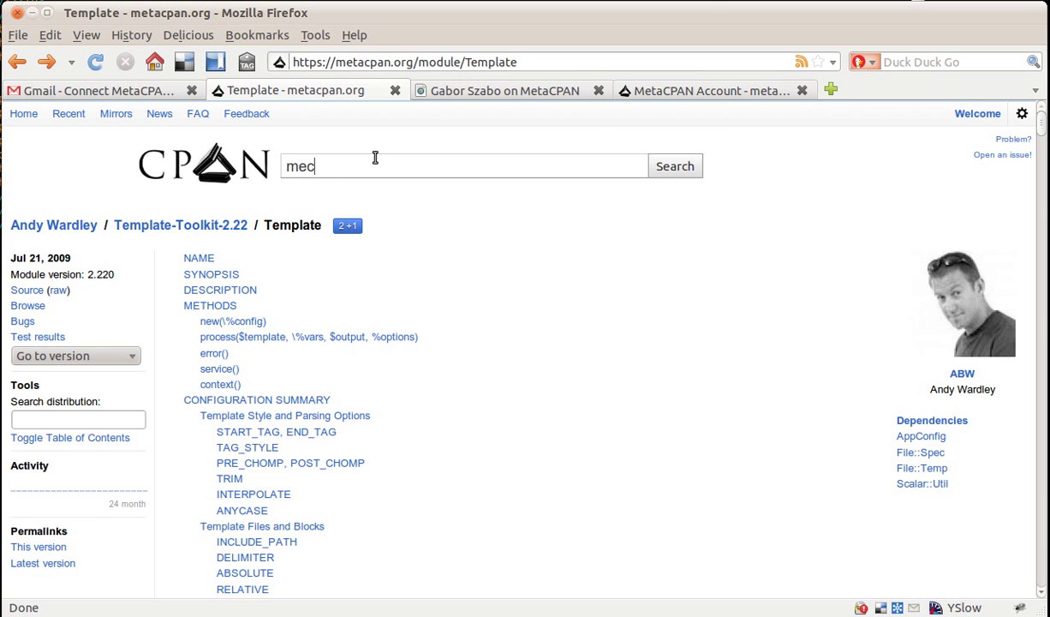
{"action": "type", "text": "hanize"}
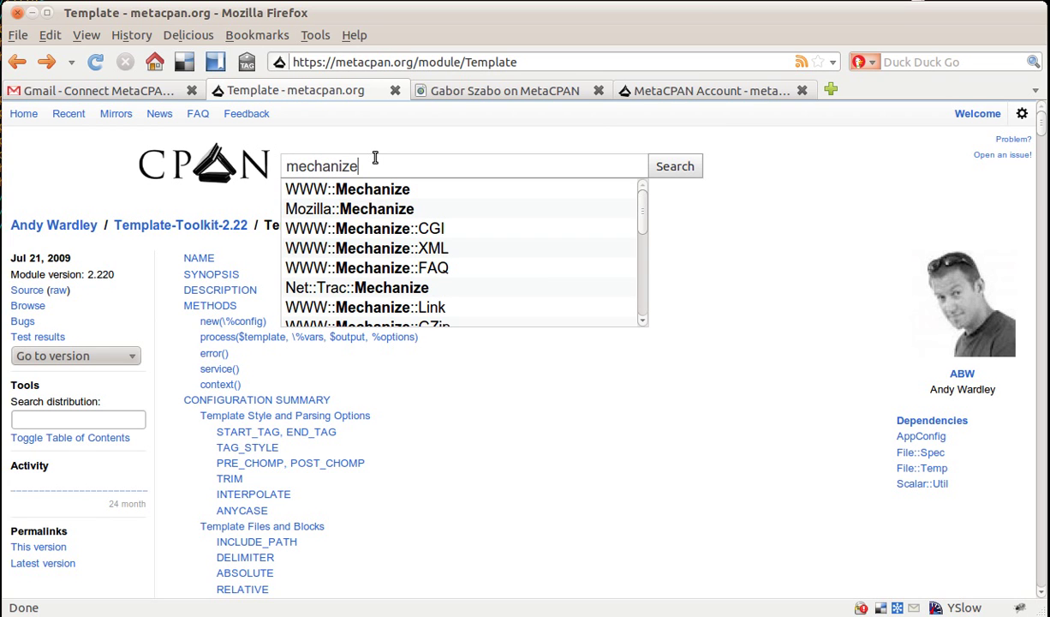
{"action": "key", "text": "Return"}
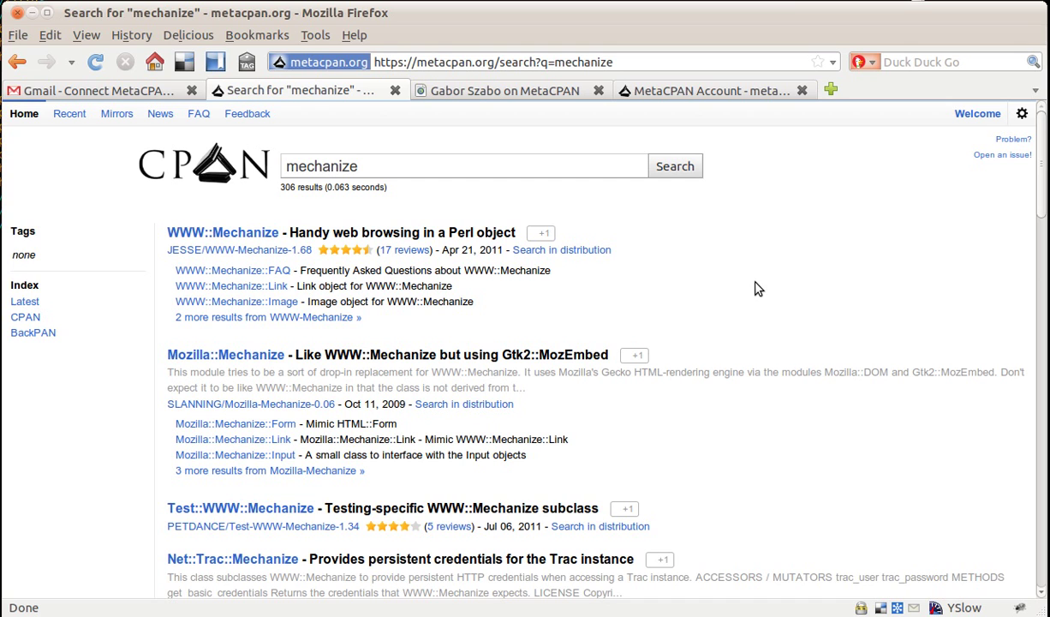
Mark WWW::Mechanize as a favorite in the search results and switch back to the Introducing MetaCPAN page
{"action": "left_click", "coordinate": [539, 236]}
{"action": "left_click", "coordinate": [505, 93]}
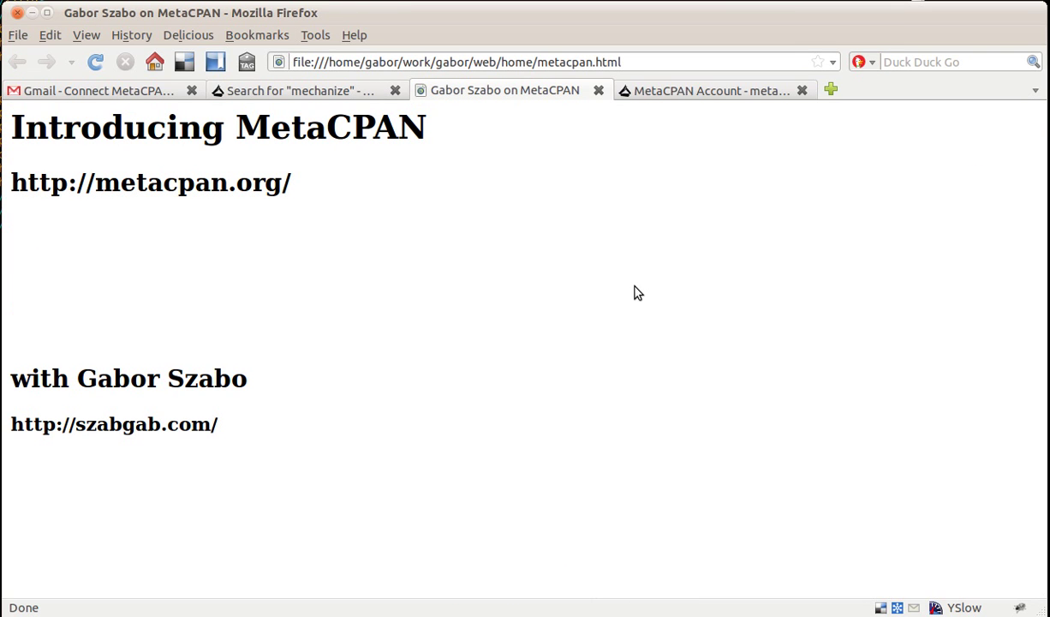